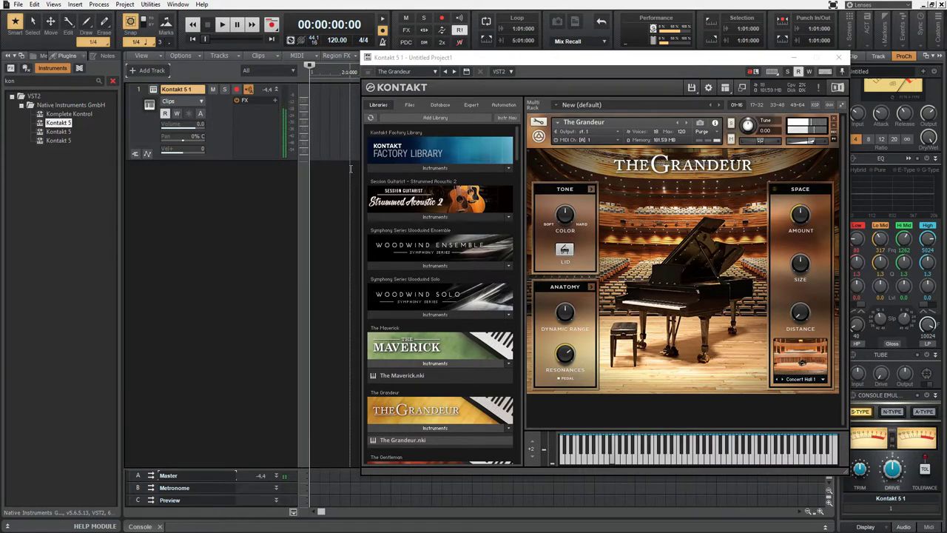
# - Arm the Kontakt 5 track for recording and close The Grandeur piano's window after a test playback
pyautogui.click(236, 90)
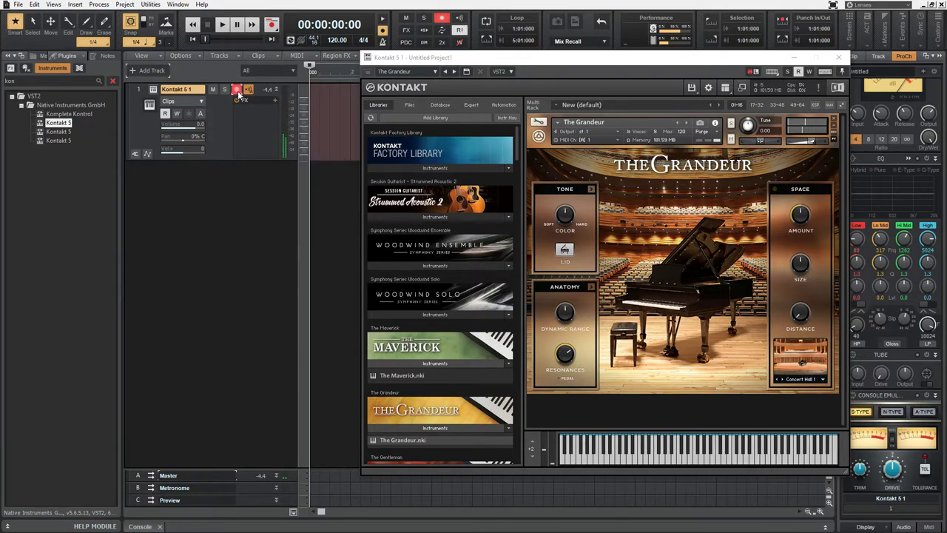
pyautogui.press('space')
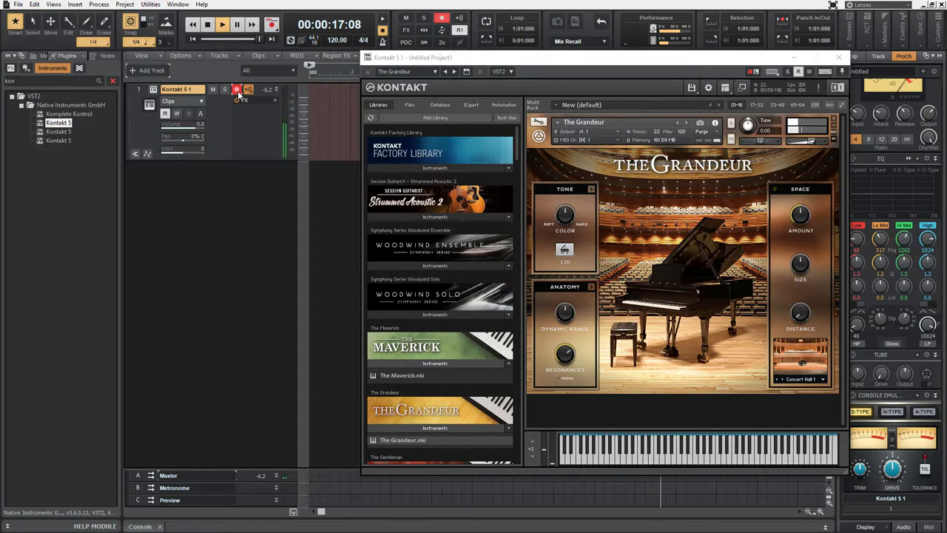
pyautogui.press('space')
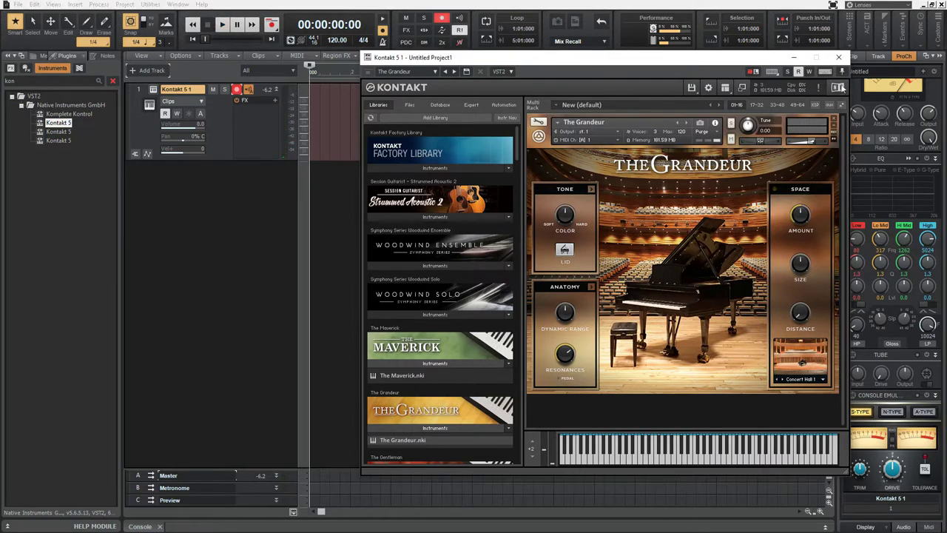
pyautogui.click(839, 57)
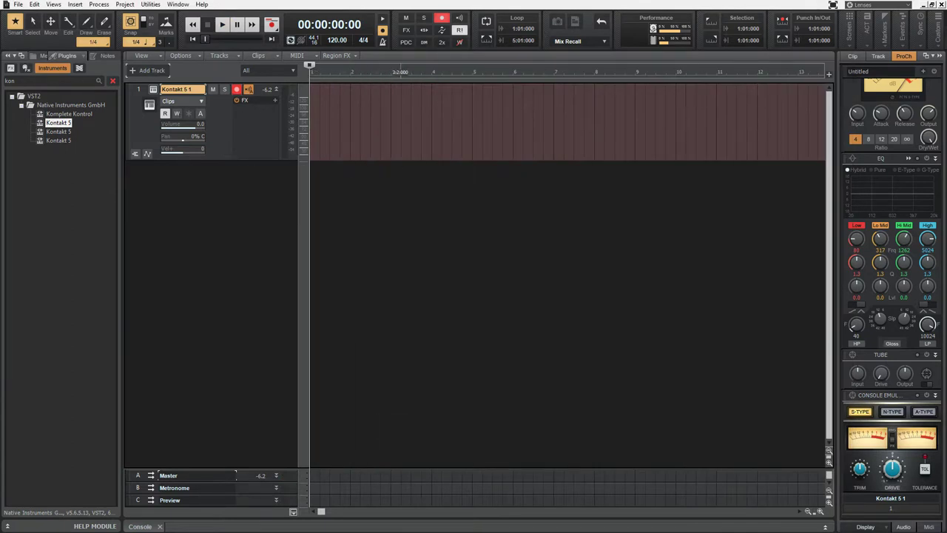
# - Record a first piano take on the Kontakt 5 track from the project start and delete its clip
pyautogui.click(272, 25)
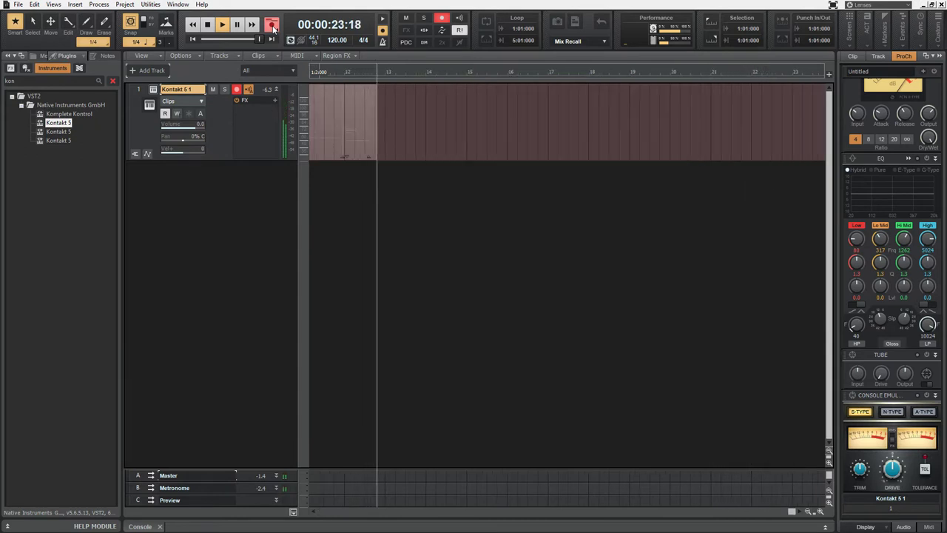
pyautogui.click(273, 27)
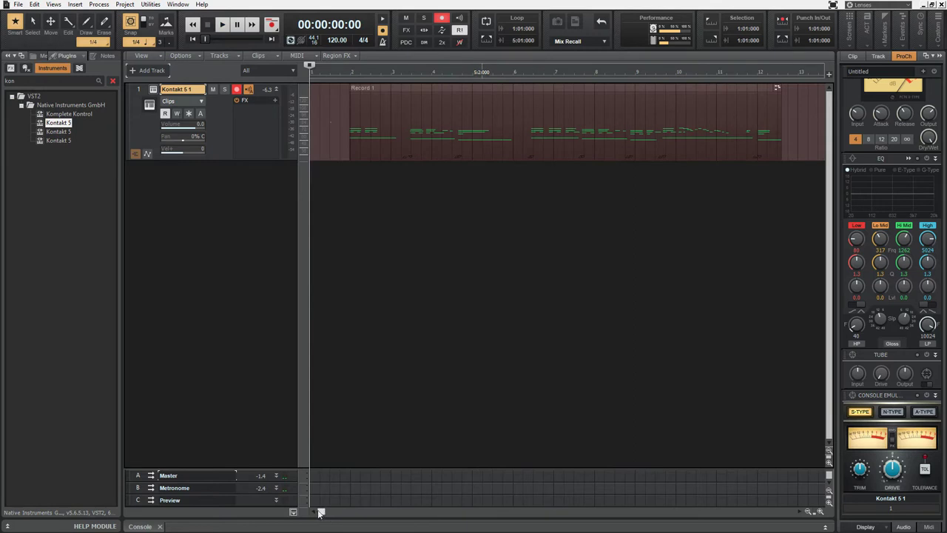
pyautogui.click(424, 154)
pyautogui.click(431, 88)
pyautogui.press('Delete')
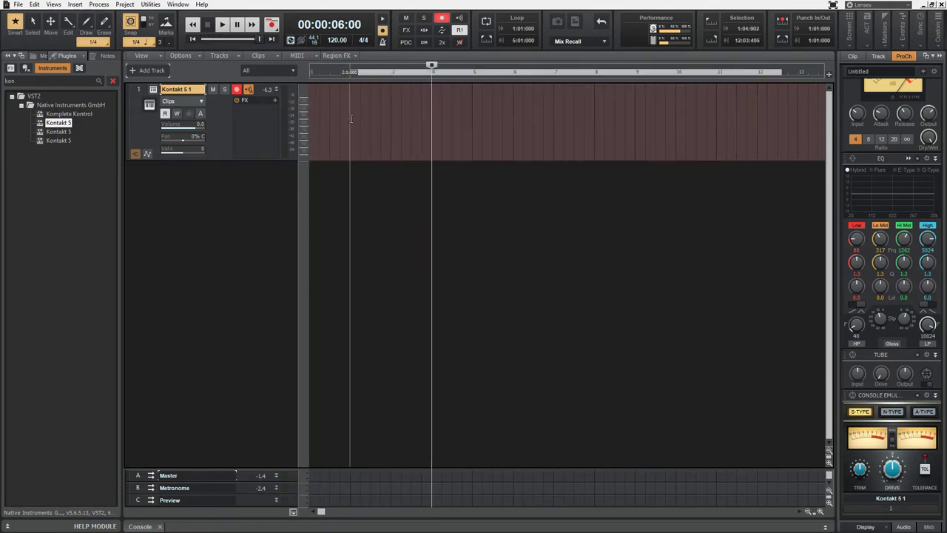
# - Record a new take of piano chords on the Kontakt 5 track, starting from measure 2
pyautogui.click(343, 113)
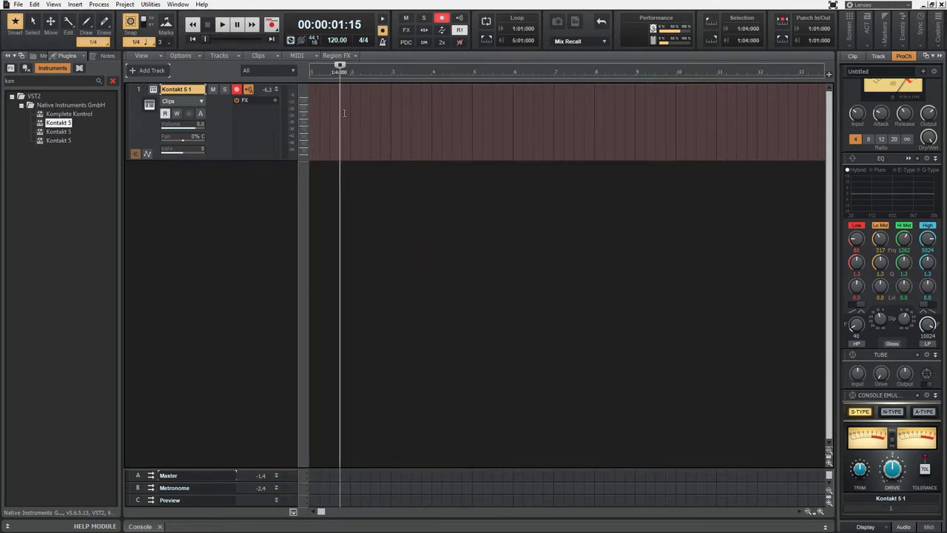
pyautogui.click(351, 112)
pyautogui.click(271, 25)
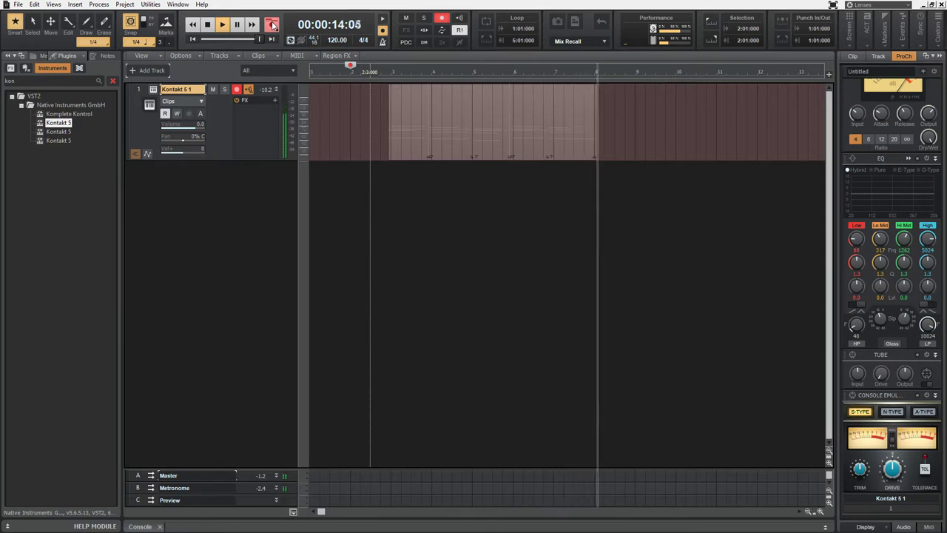
pyautogui.press('space')
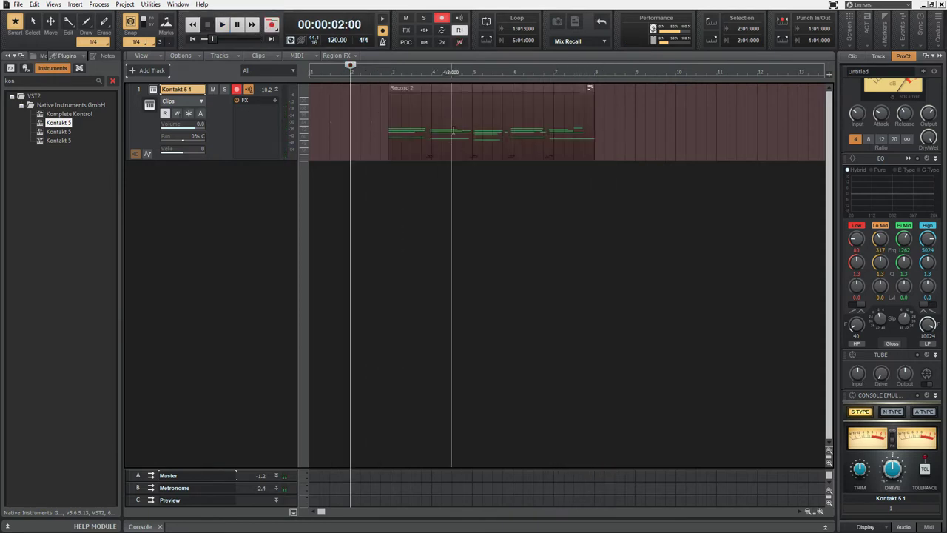
pyautogui.click(452, 132)
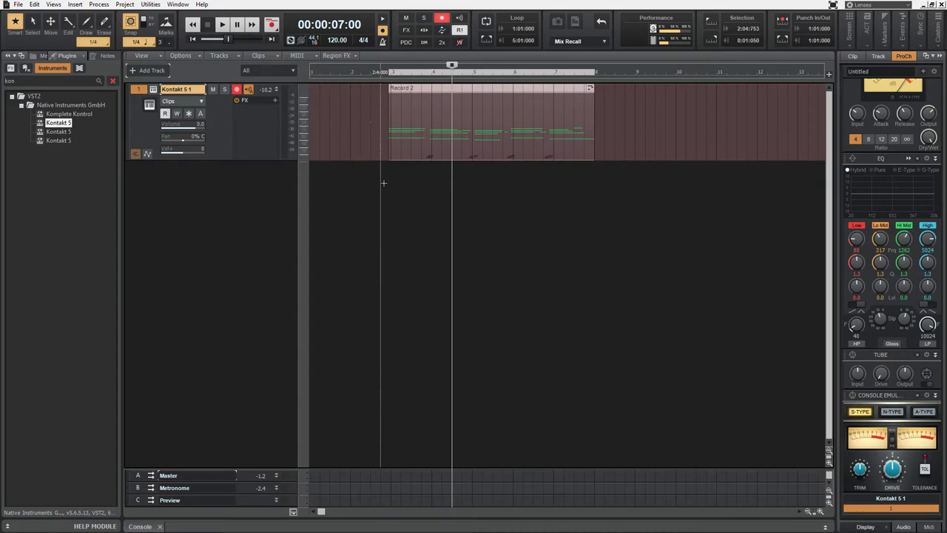
pyautogui.rightClick(383, 183)
pyautogui.click(378, 170)
pyautogui.click(432, 129)
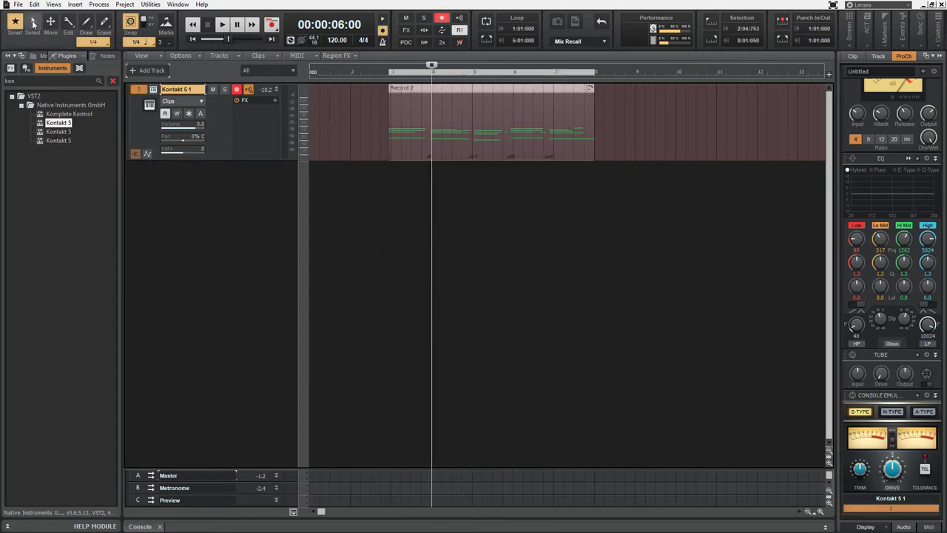
pyautogui.click(32, 22)
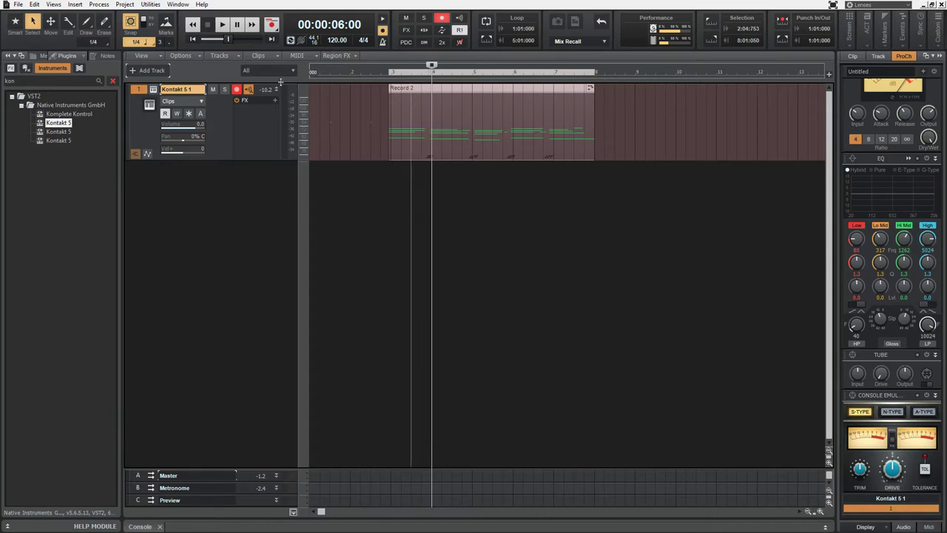
pyautogui.click(15, 24)
pyautogui.click(473, 155)
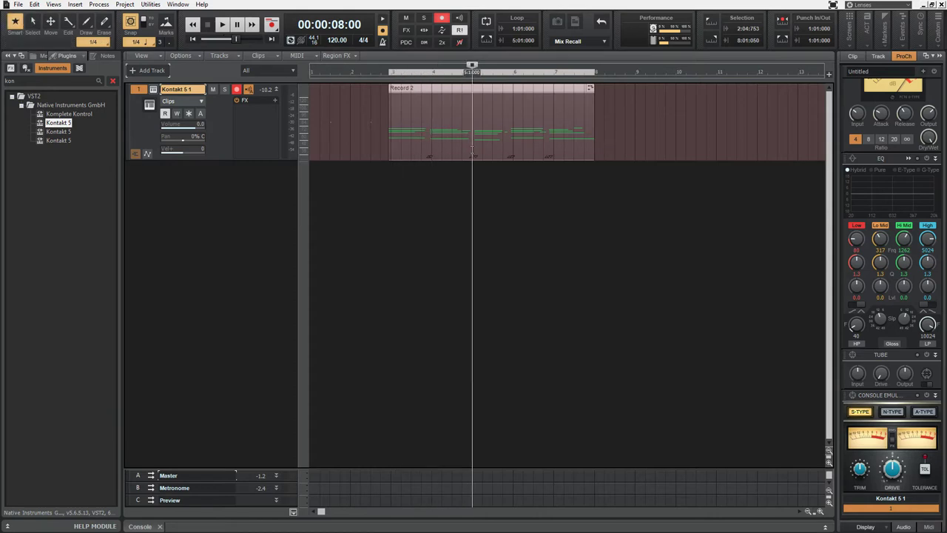
# - Disarm the Kontakt 5 track and open the Record 2 clip in an enlarged Piano Roll
pyautogui.click(237, 90)
pyautogui.doubleClick(456, 87)
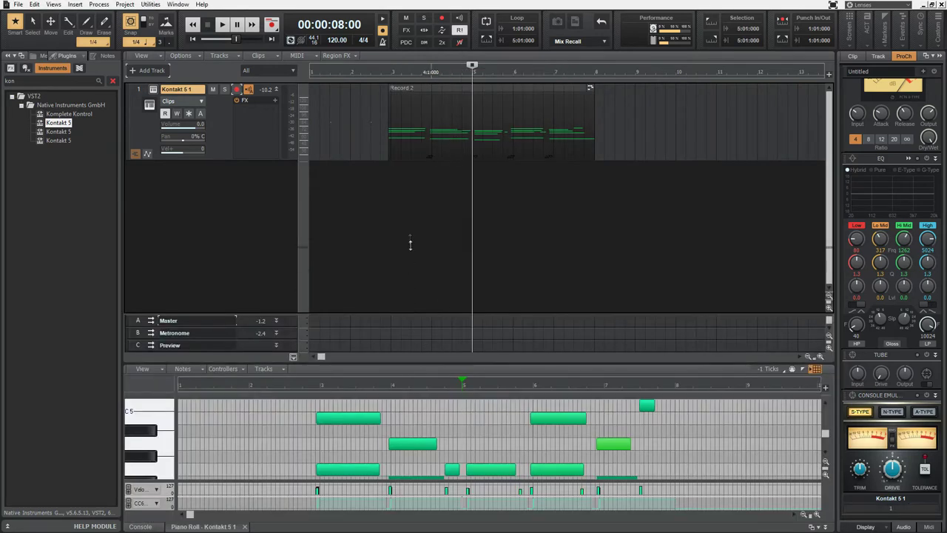
pyautogui.moveTo(406, 201); pyautogui.dragTo(407, 202)
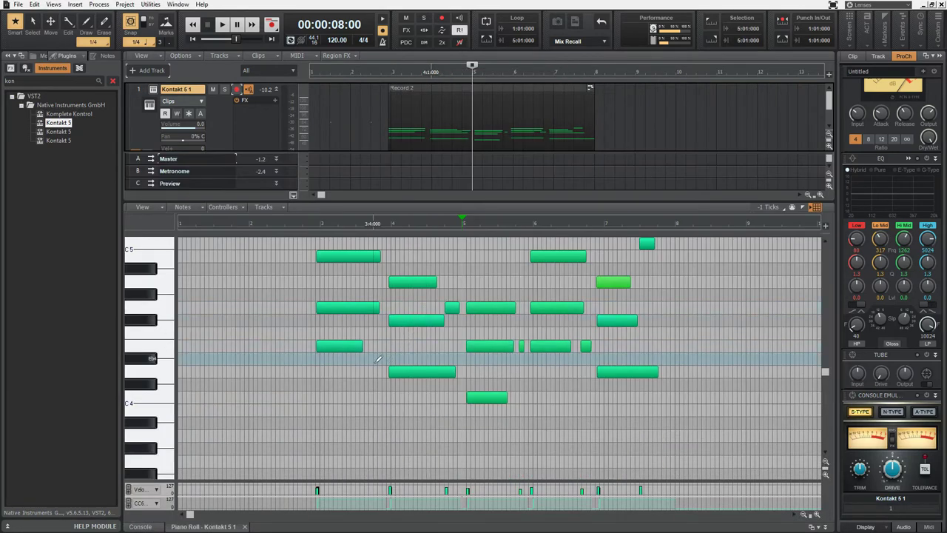
# - Quantize the start times of all notes in the clip to 1/16 at 100 percent strength
pyautogui.hotkey('ctrl', 'a')
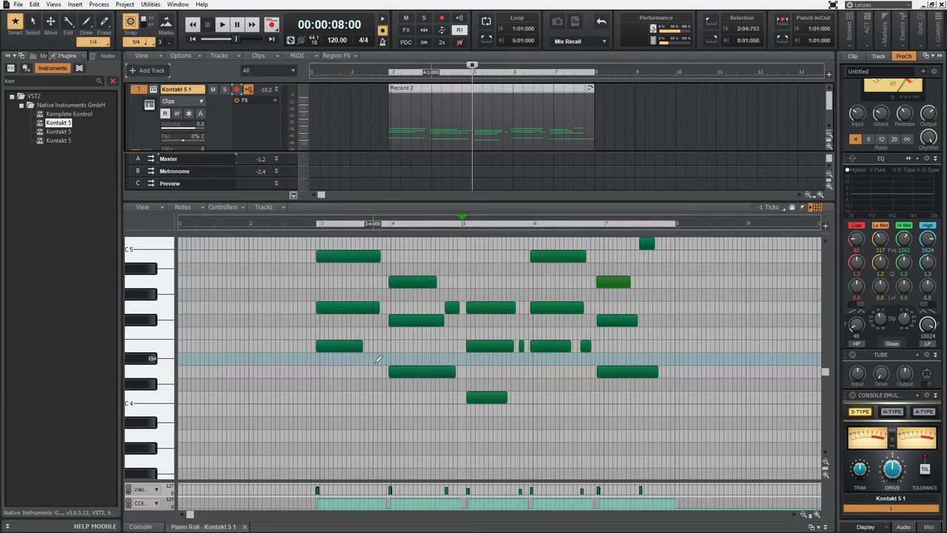
pyautogui.press('q')
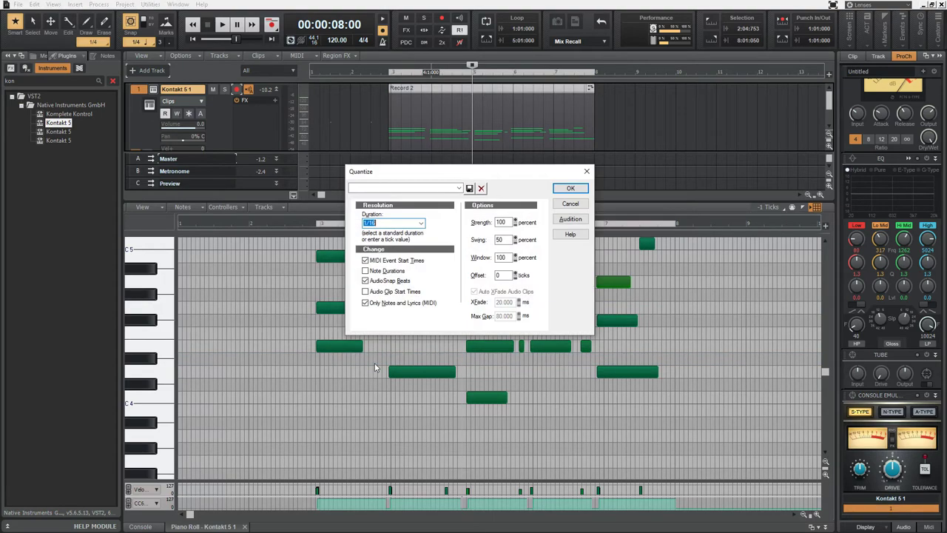
pyautogui.click(572, 189)
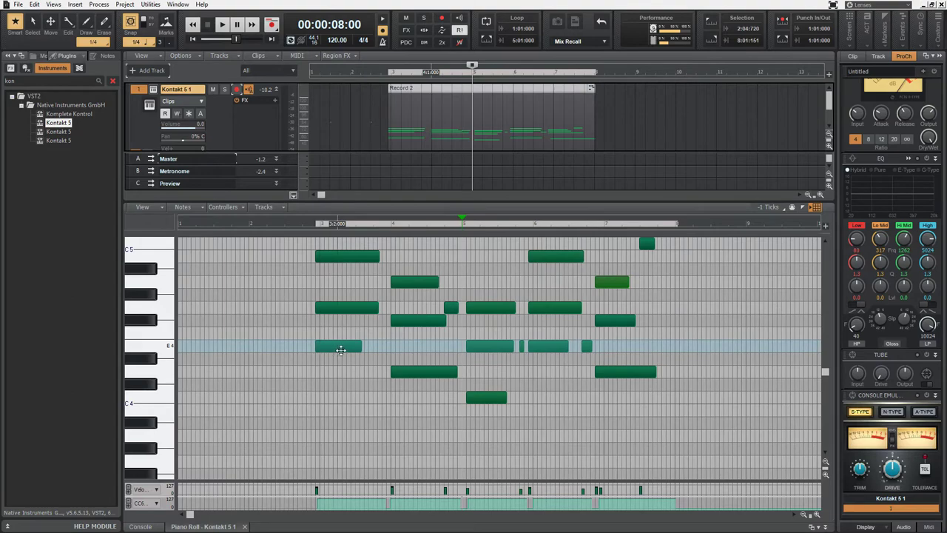
# - Shift all notes together so the first chord starts exactly on measure 3
pyautogui.moveTo(342, 349); pyautogui.dragTo(347, 349)
pyautogui.scroll(1, 313, 280)
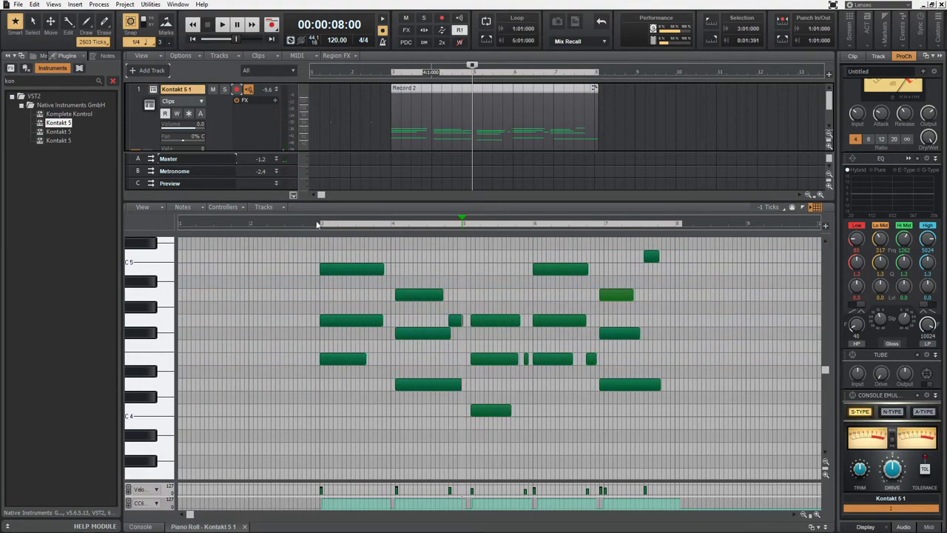
pyautogui.moveTo(320, 218); pyautogui.dragTo(324, 212)
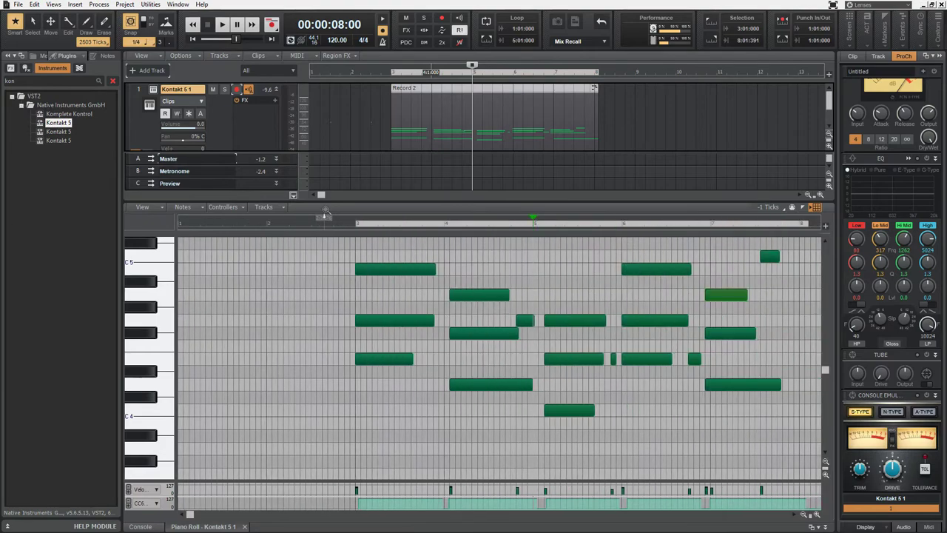
# - Place the playhead at measure 3 and play the clip to check the chord timing
pyautogui.press('space')
pyautogui.press('space')
pyautogui.click(392, 73)
pyautogui.press('space')
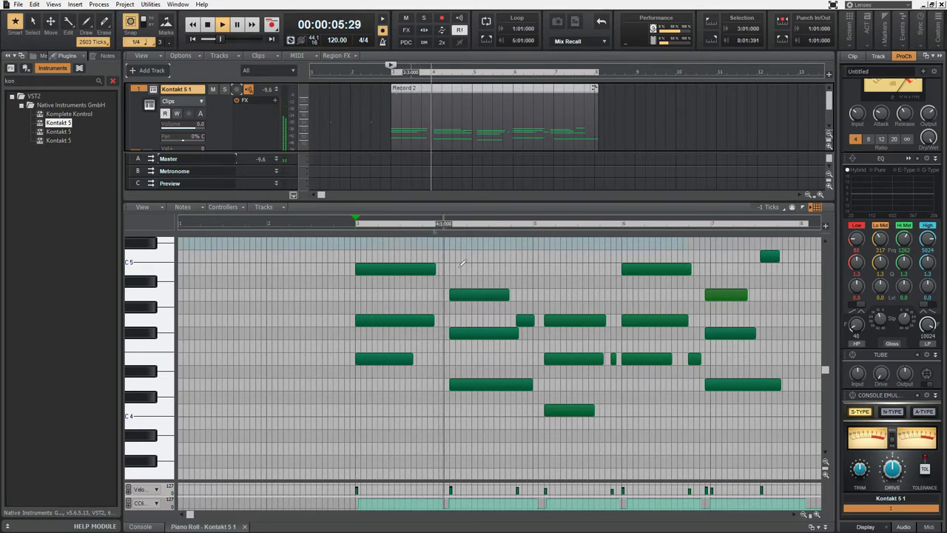
pyautogui.press('space')
# - Move the second chord's treble notes to the start of measure 4 and its short passing note slightly earlier
pyautogui.moveTo(476, 404); pyautogui.dragTo(472, 294)
pyautogui.click(526, 304)
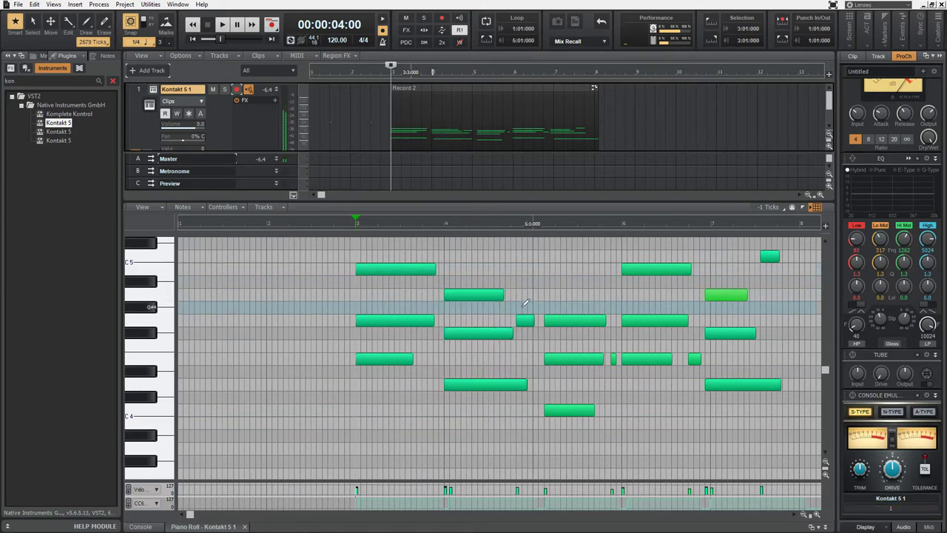
pyautogui.click(524, 321)
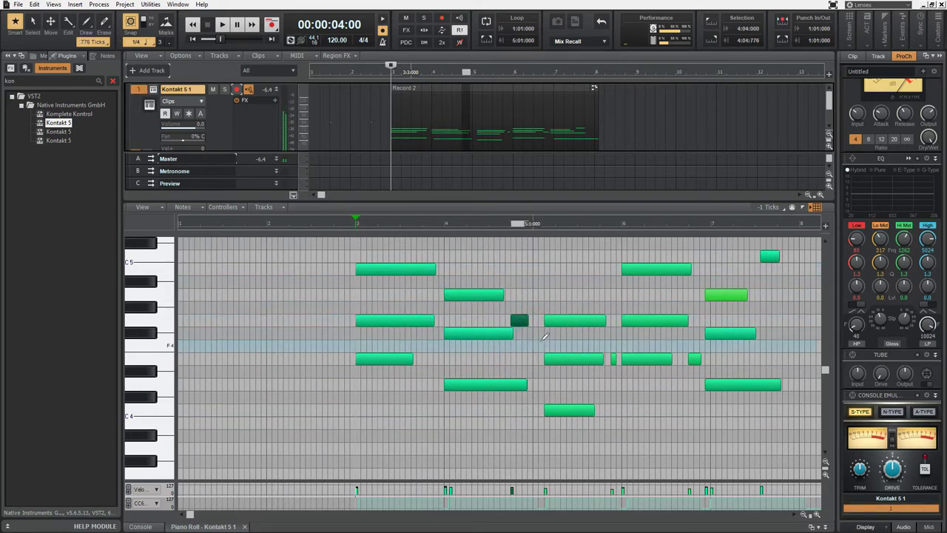
# - Move the third chord's treble notes to the start of measure 5 and its short E4 note slightly earlier
pyautogui.moveTo(563, 291); pyautogui.dragTo(560, 410)
pyautogui.click(613, 359)
pyautogui.moveTo(613, 358); pyautogui.dragTo(602, 359)
pyautogui.moveTo(650, 416); pyautogui.dragTo(642, 256)
pyautogui.moveTo(733, 420); pyautogui.dragTo(708, 268)
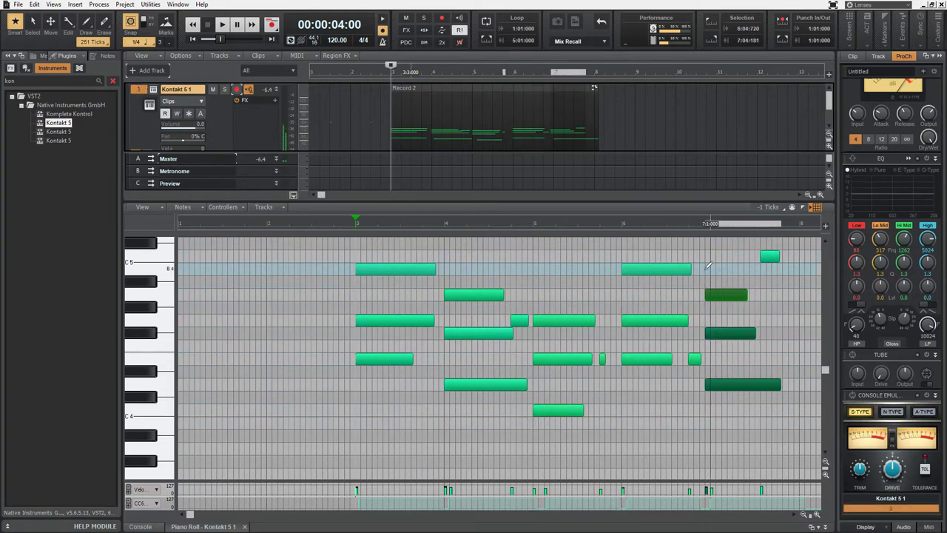
# - Align the bass notes with their chords, moving C3 to the start of measure 5 and D3 to measure 4
pyautogui.press('space')
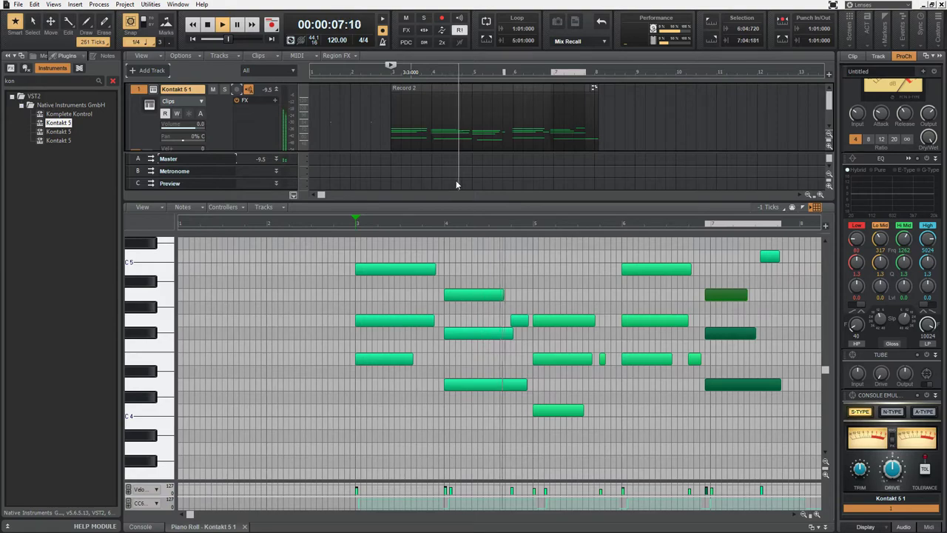
pyautogui.scroll(-1, 566, 436)
pyautogui.scroll(-10, 567, 436)
pyautogui.press('space')
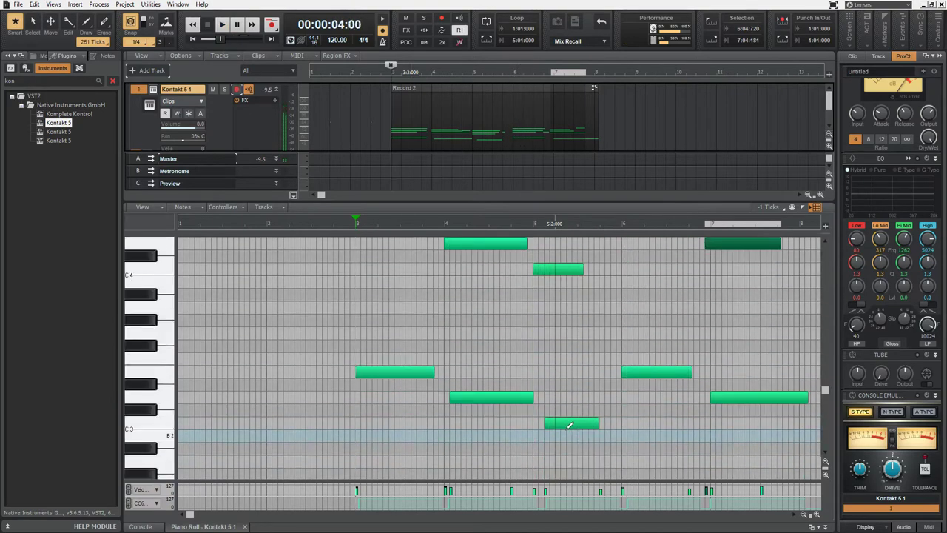
pyautogui.click(568, 424)
pyautogui.moveTo(574, 426); pyautogui.dragTo(563, 426)
pyautogui.press('space')
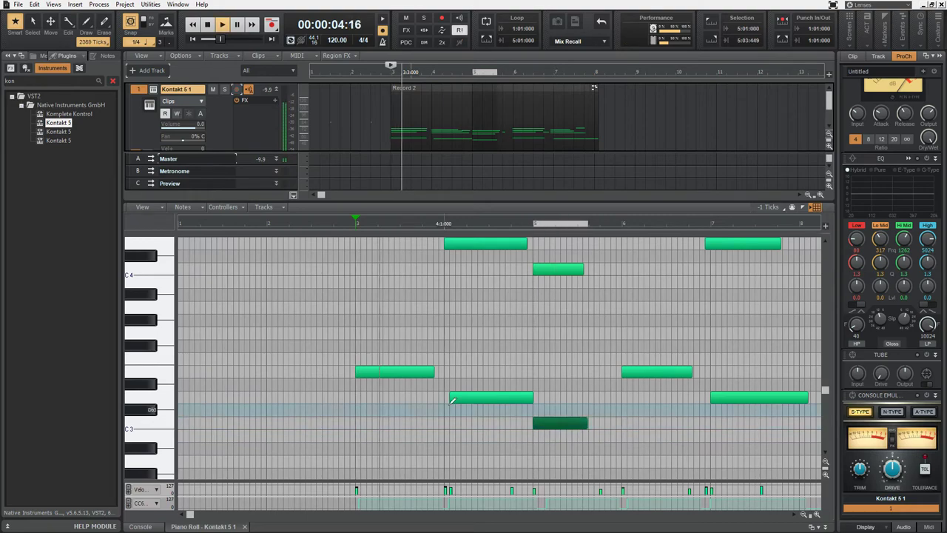
pyautogui.click(474, 398)
pyautogui.moveTo(478, 398); pyautogui.dragTo(472, 398)
# - Listen to the aligned chords through measure 7 while checking the treble notes, and stop playback
pyautogui.scroll(4, 538, 414)
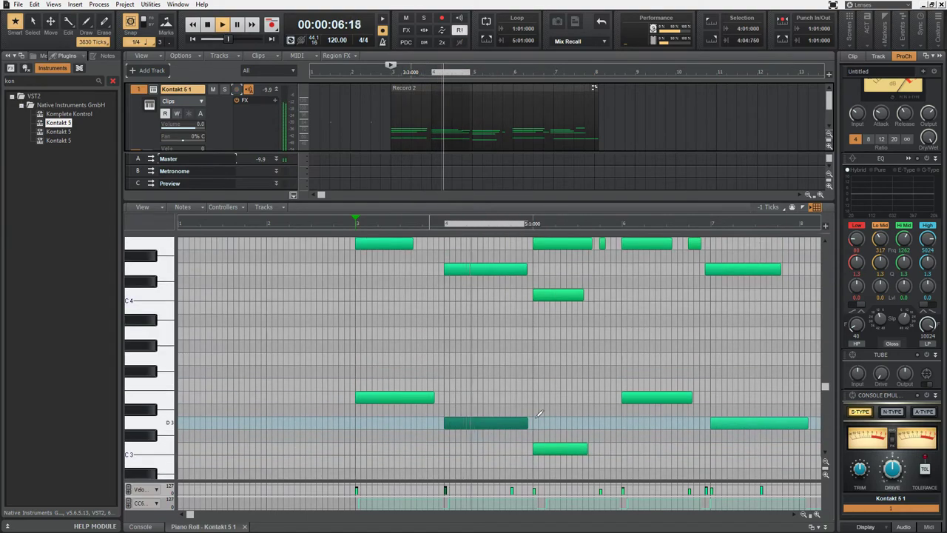
pyautogui.scroll(5, 539, 414)
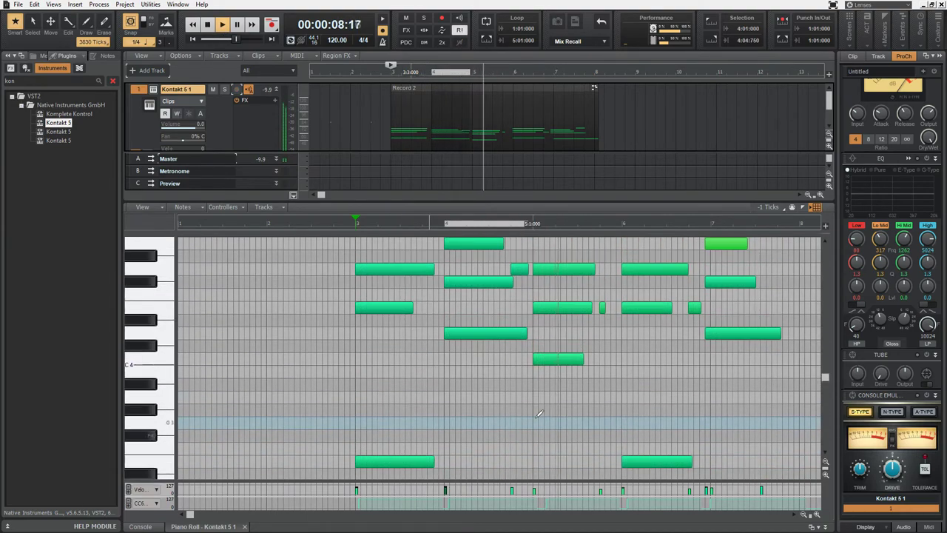
pyautogui.scroll(6, 539, 415)
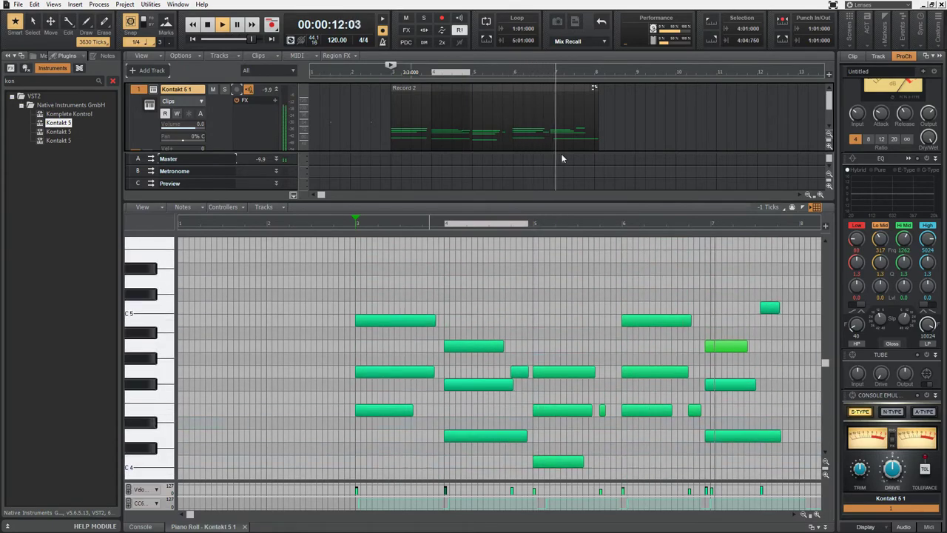
pyautogui.press('space')
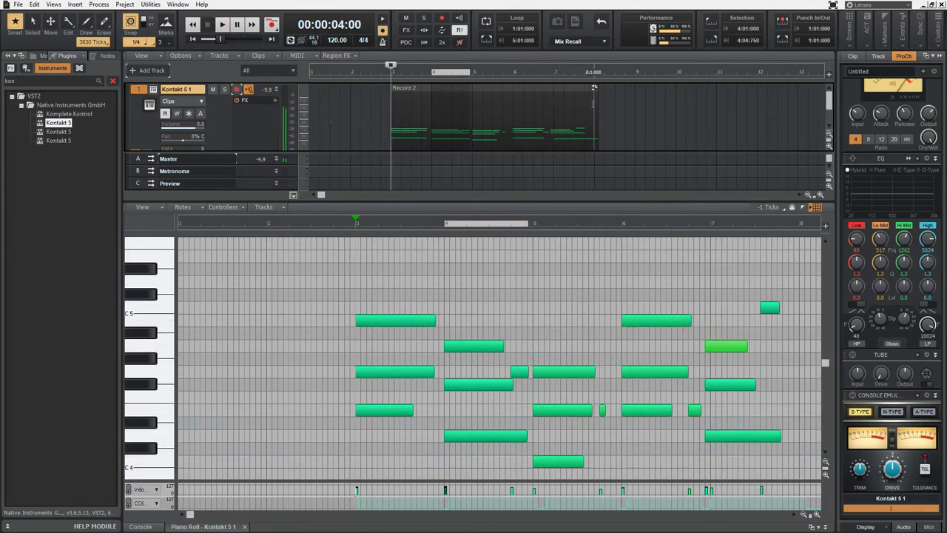
# - Trim the end of the Record 2 clip back to measure 7 and delete the leftover notes of the fifth chord
pyautogui.moveTo(595, 106); pyautogui.dragTo(552, 114)
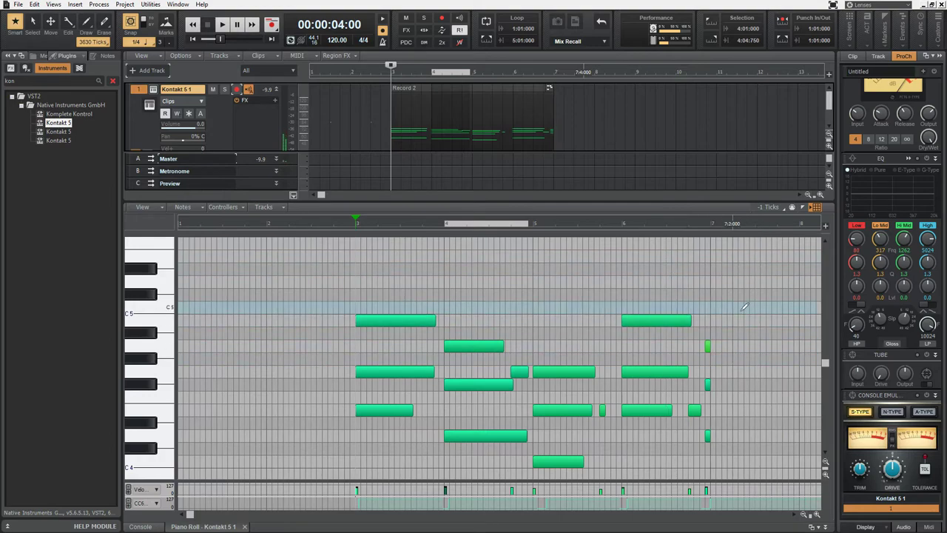
pyautogui.moveTo(741, 310)
pyautogui.mouseDown()
pyautogui.moveTo(718, 450)
pyautogui.moveTo(706, 451)
pyautogui.mouseUp()
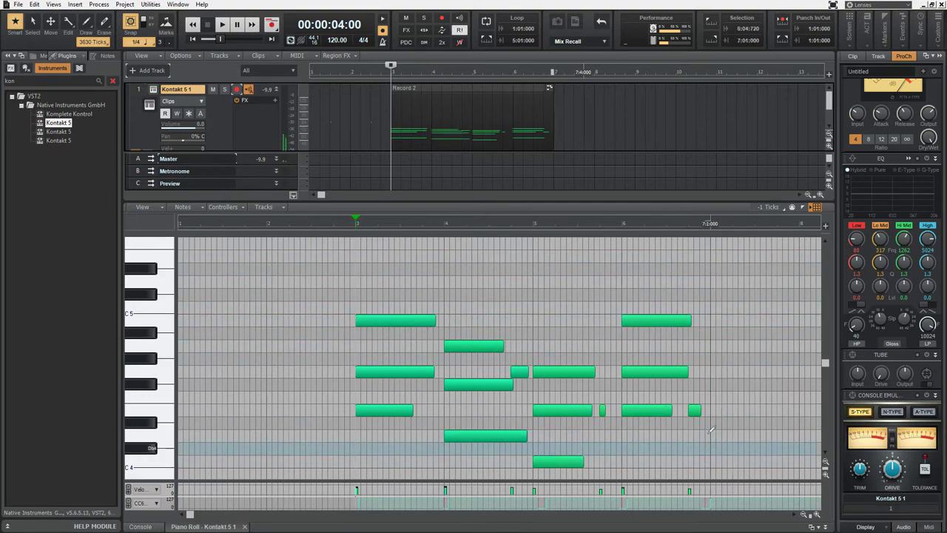
pyautogui.scroll(-8, 708, 437)
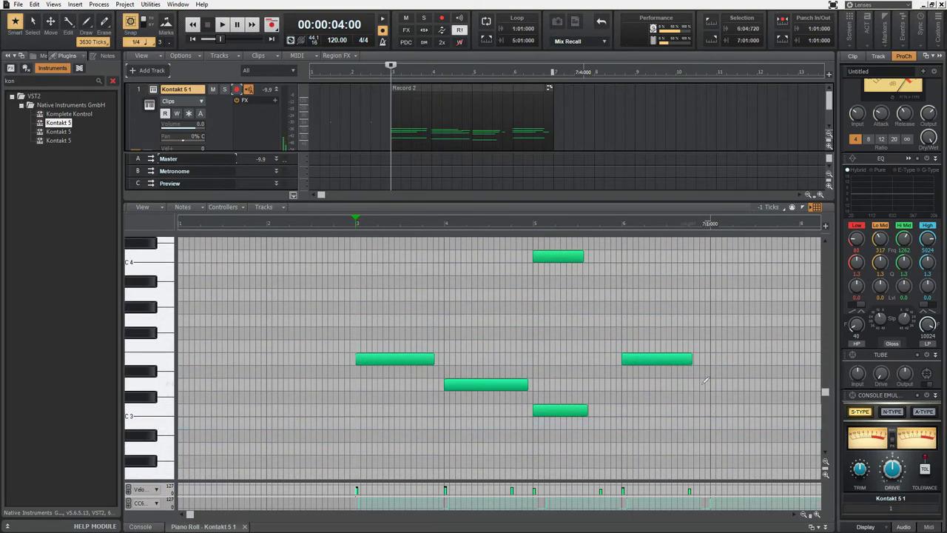
# - Extend the last E3 bass note to measure 7 and play the progression through while checking the treble notes
pyautogui.moveTo(712, 361); pyautogui.dragTo(711, 361)
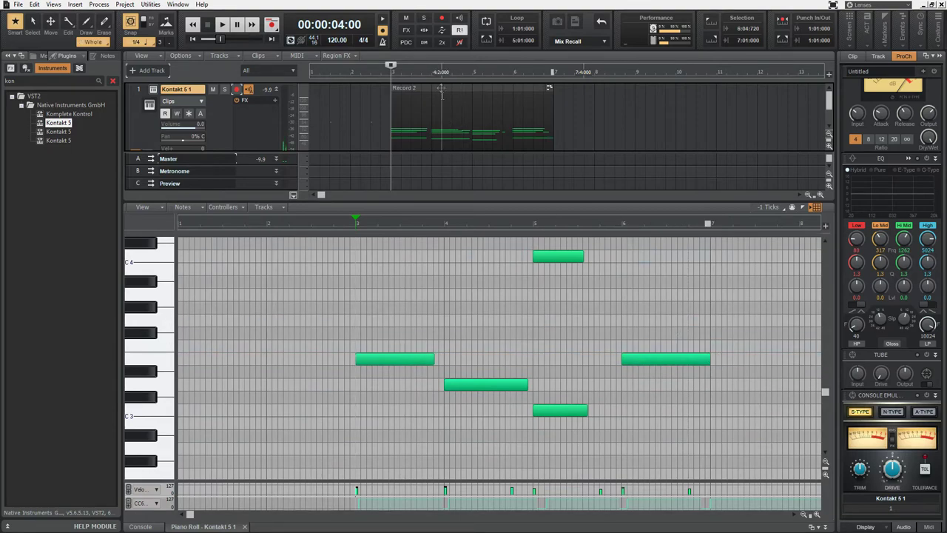
pyautogui.press('space')
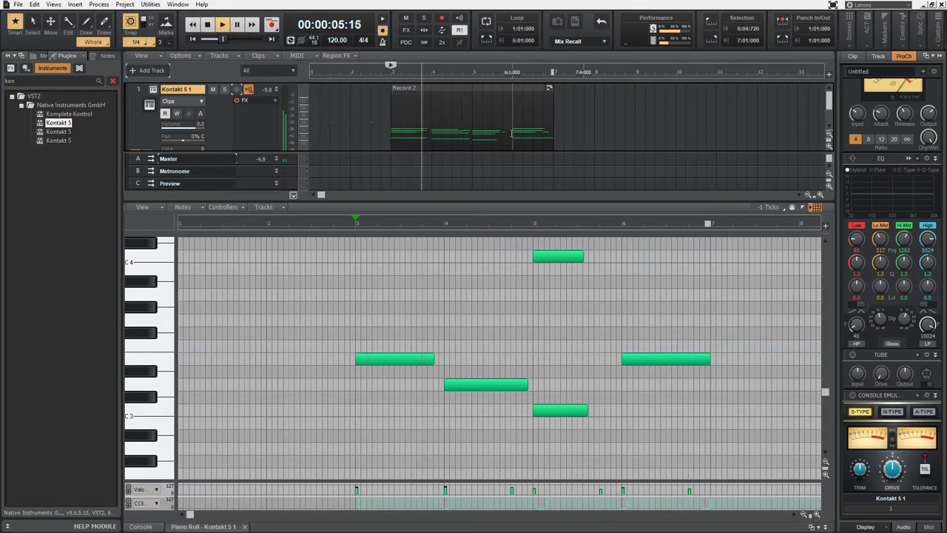
pyautogui.scroll(5, 538, 338)
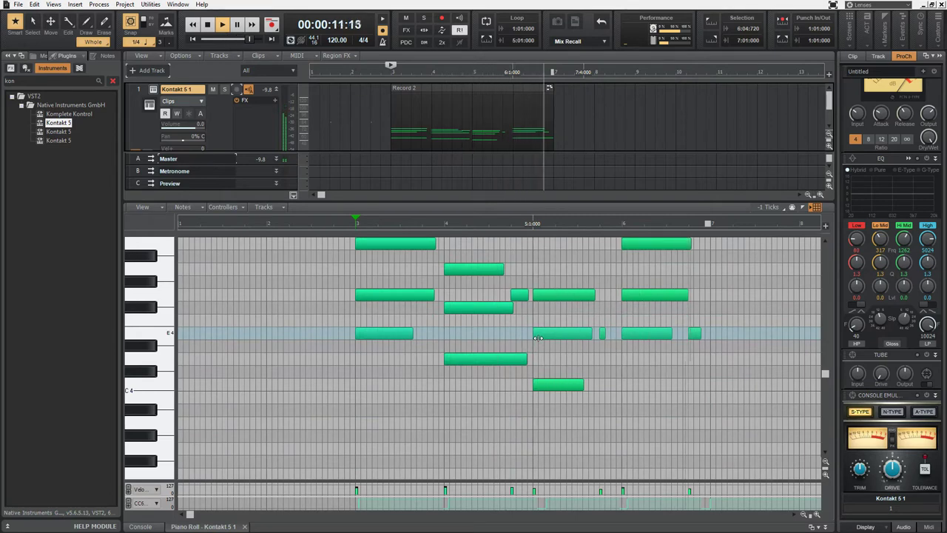
pyautogui.press('space')
# - Hide the Piano Roll and copy the Record 2 clip so the duplicate starts at measure 7
pyautogui.click(497, 89)
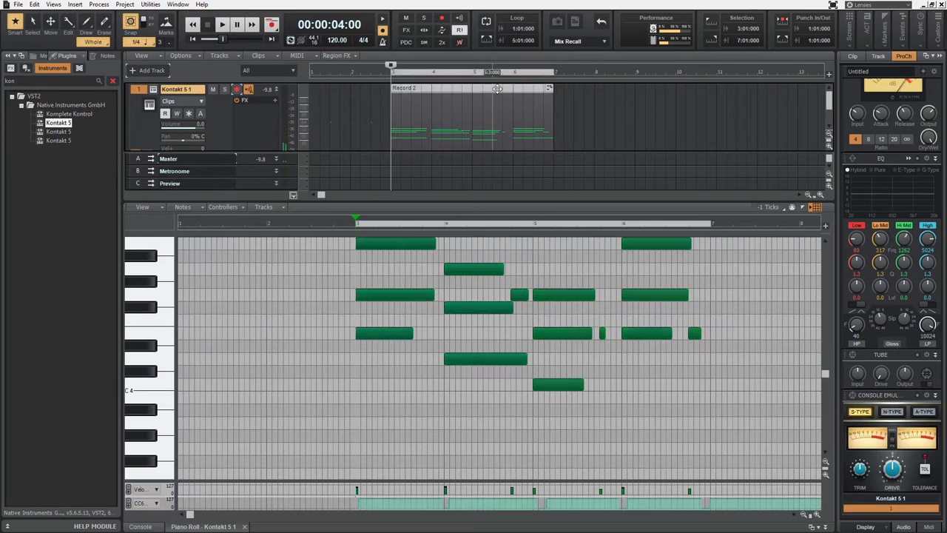
pyautogui.press('d')
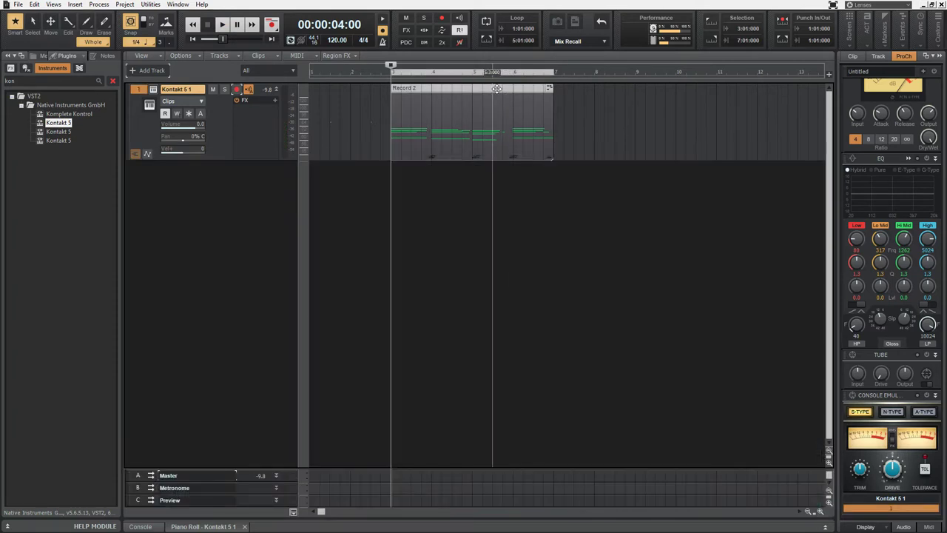
pyautogui.moveTo(533, 90); pyautogui.dragTo(658, 96)
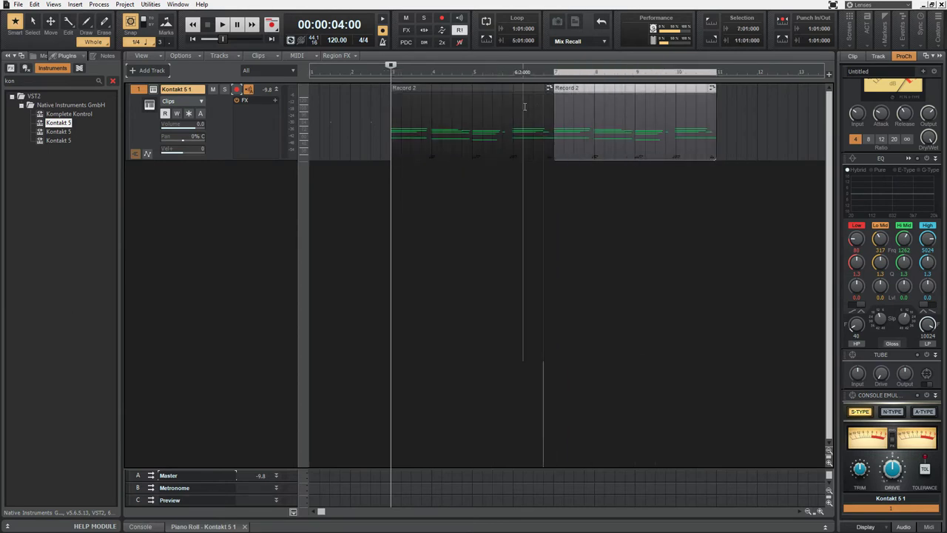
# - Play the two clips and change the Kontakt 5 track's colour to blue-violet
pyautogui.press('space')
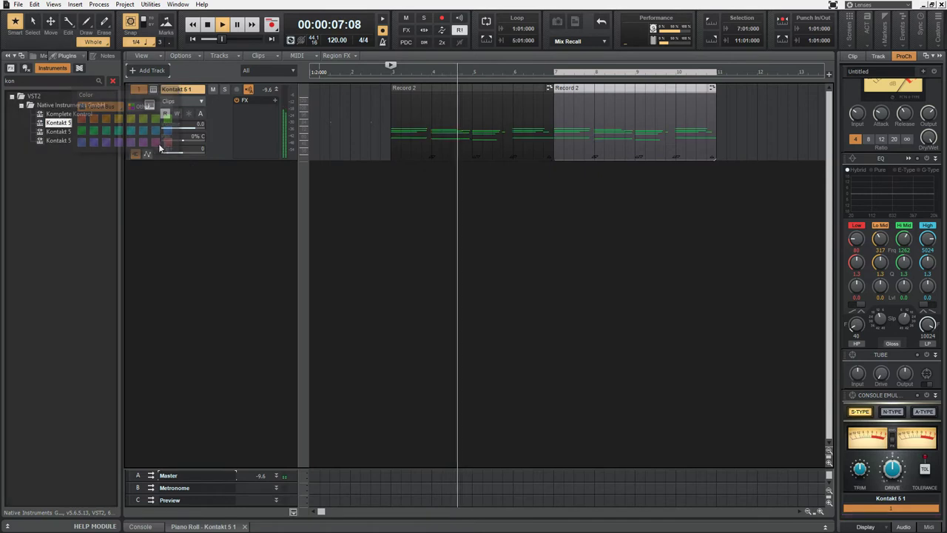
pyautogui.click(134, 153)
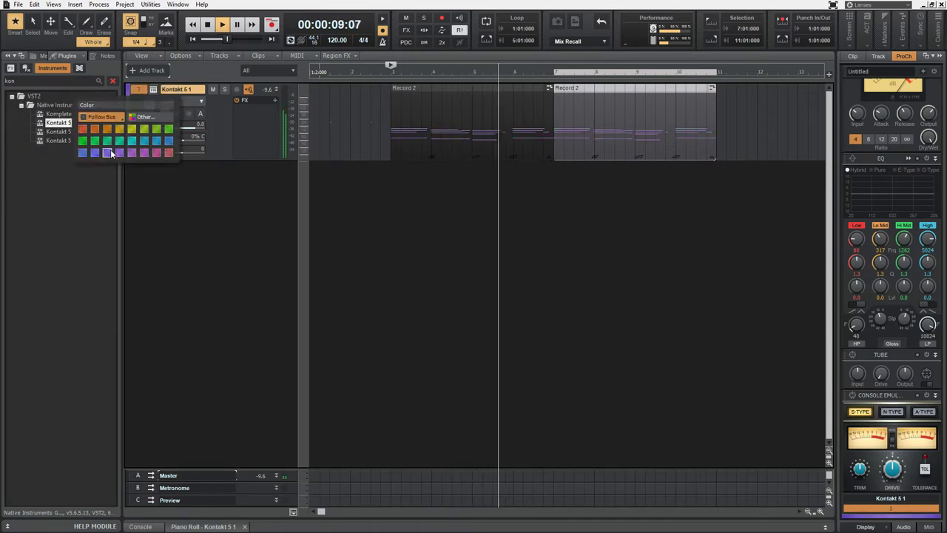
pyautogui.click(107, 151)
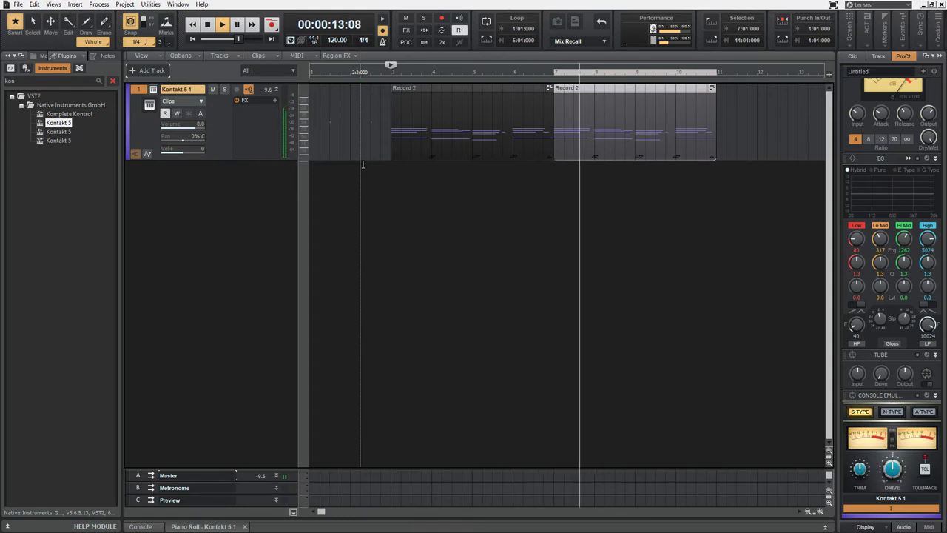
# - Enable the ProChannel compressor on the Kontakt 5 track and raise its input slightly during playback
pyautogui.scroll(2, 874, 264)
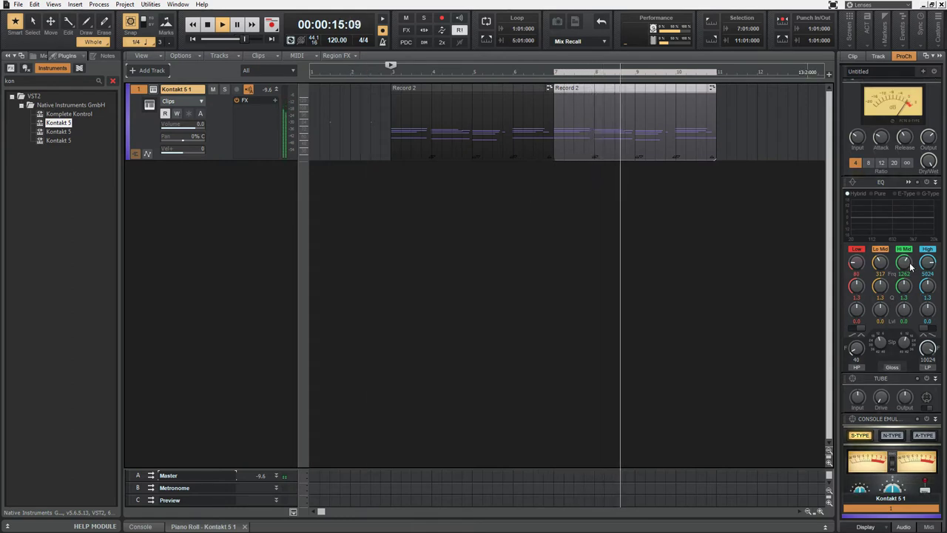
pyautogui.press('space')
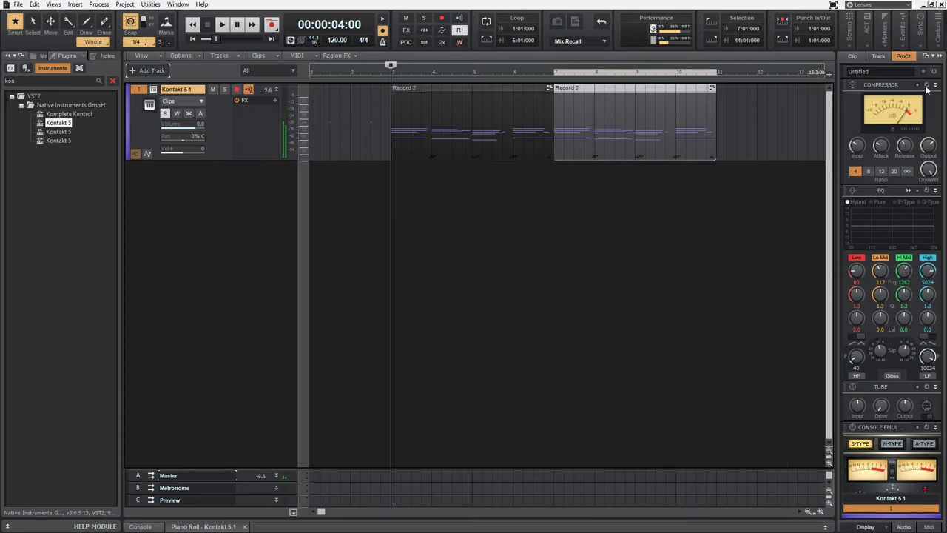
pyautogui.press('space')
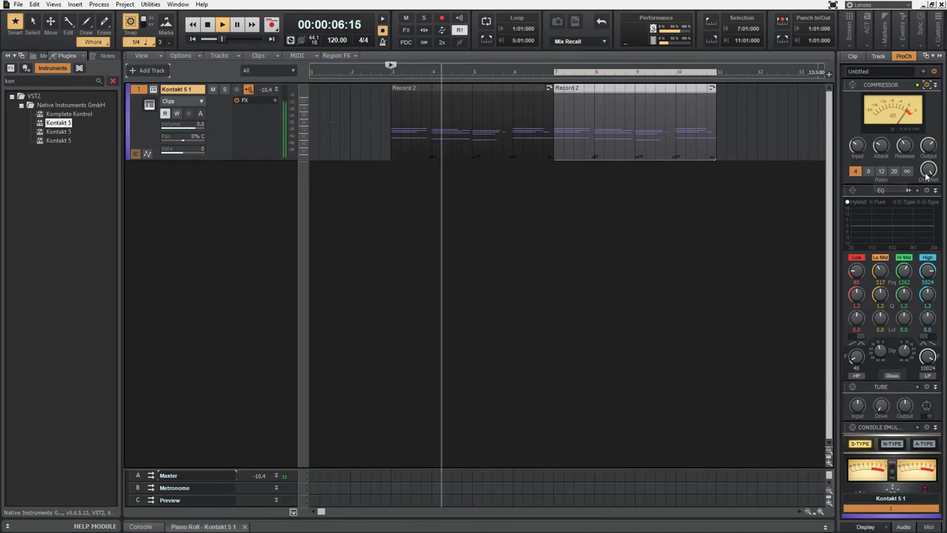
pyautogui.moveTo(928, 147)
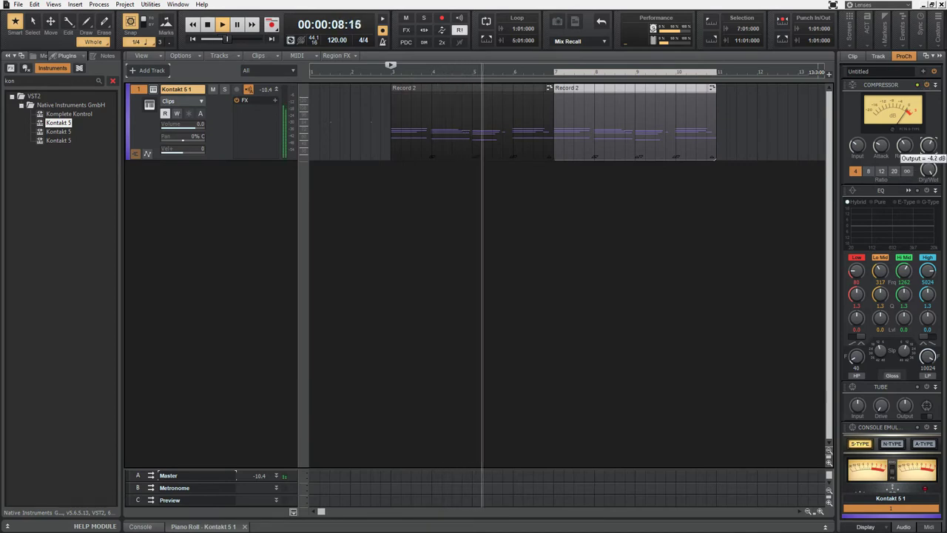
pyautogui.moveTo(857, 147)
pyautogui.moveTo(857, 147); pyautogui.dragTo(857, 144)
pyautogui.moveTo(927, 147)
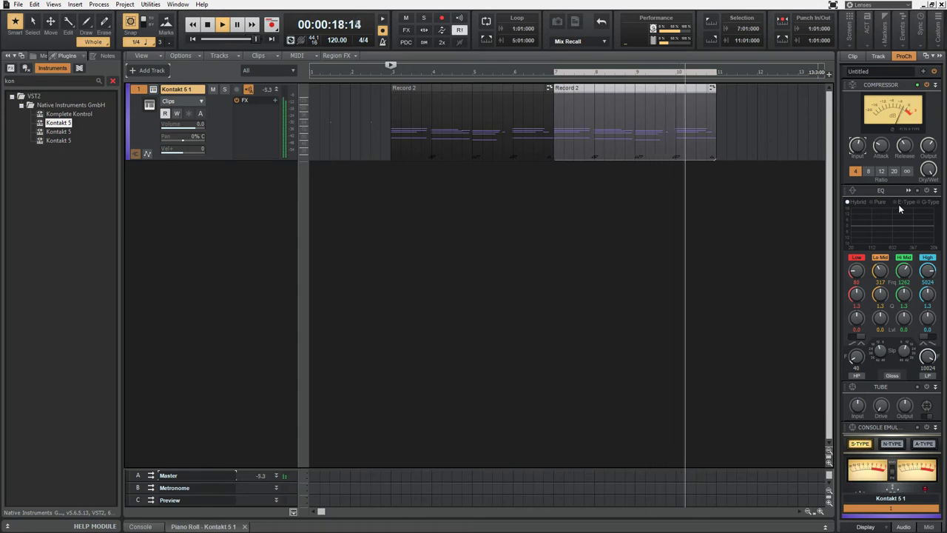
# - Lower the compressor's input and fine-tune its output, comparing the sound with the compressor bypassed during playback
pyautogui.press('space')
pyautogui.moveTo(857, 152); pyautogui.dragTo(856, 156)
pyautogui.press('space')
pyautogui.moveTo(859, 150)
pyautogui.mouseDown()
pyautogui.moveTo(860, 140)
pyautogui.moveTo(860, 153)
pyautogui.mouseUp()
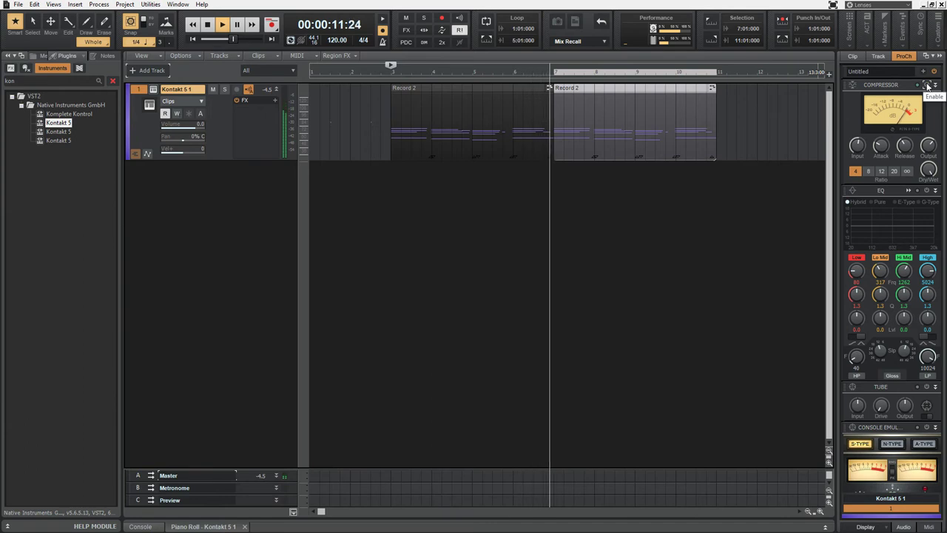
pyautogui.moveTo(929, 147); pyautogui.dragTo(929, 148)
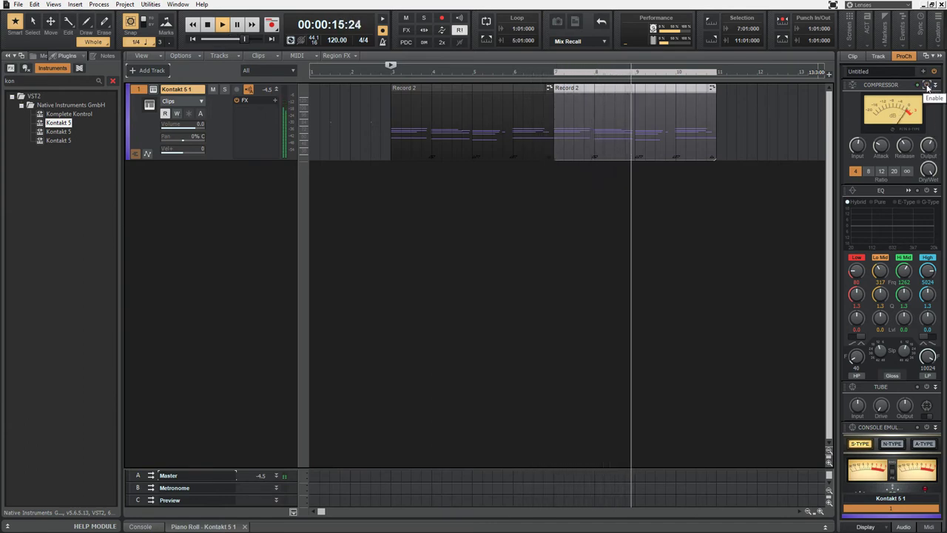
# - Set the Kontakt 5 track volume to -2.1 with the compressor enabled, listen to the clips and stop playback
pyautogui.press('space')
pyautogui.press('space')
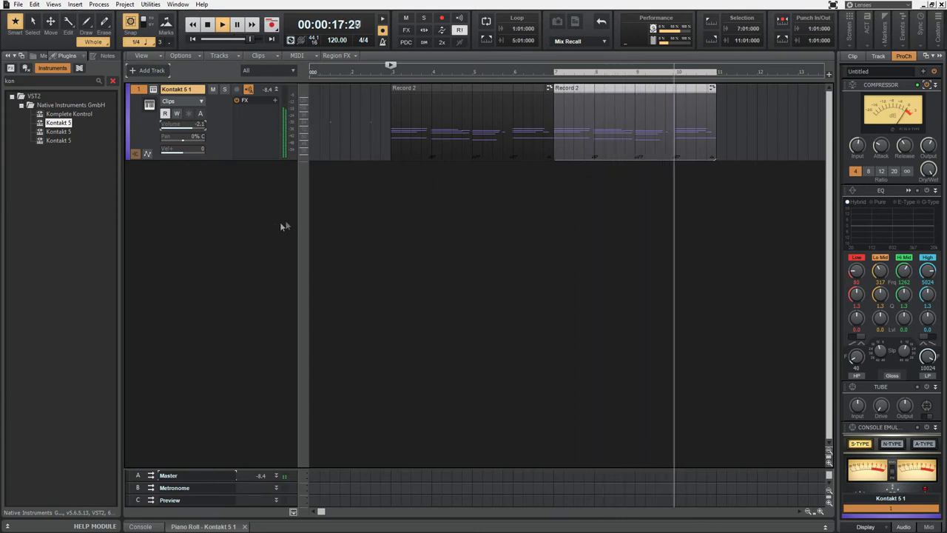
pyautogui.press('space')
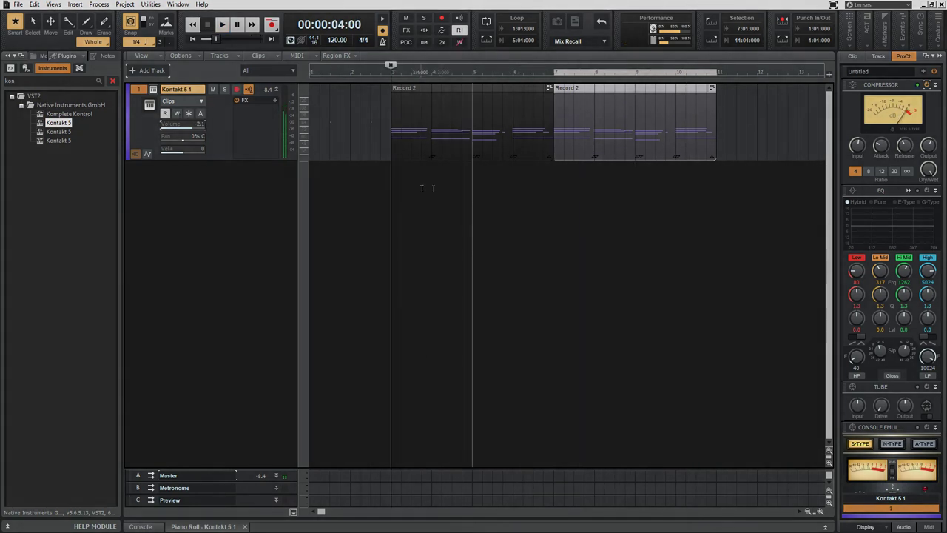